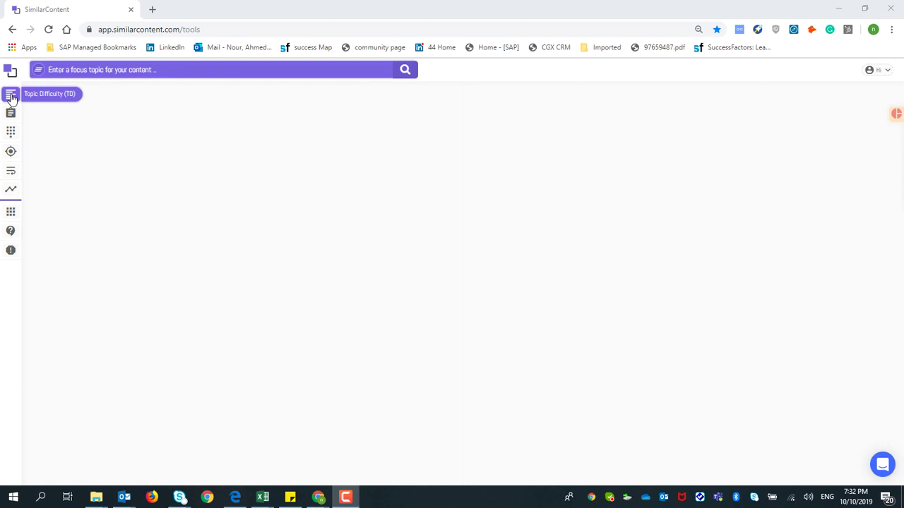
Set the search language to English (en)
{"action": "left_click", "coordinate": [79, 71]}
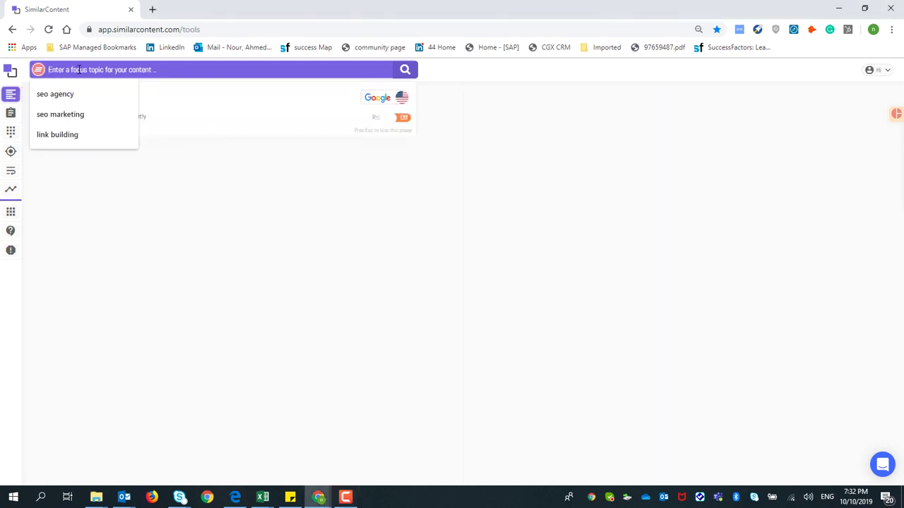
{"action": "left_click", "coordinate": [176, 98]}
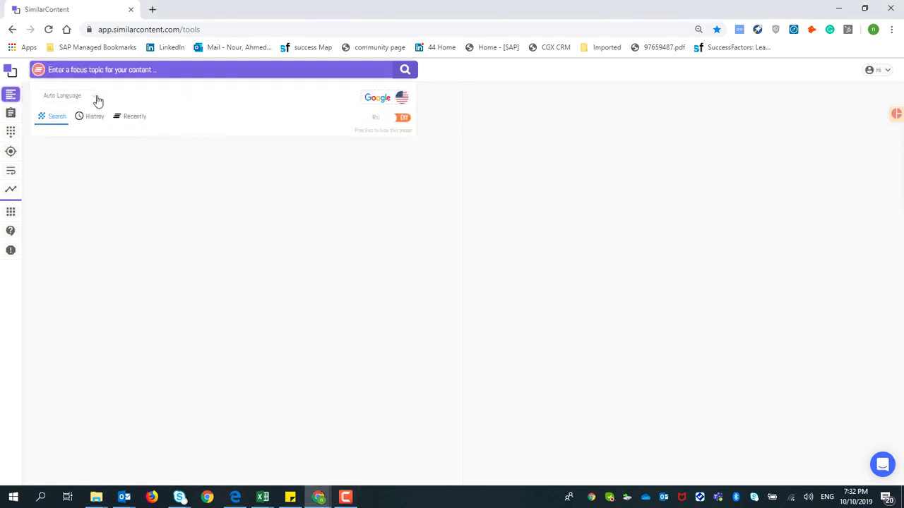
{"action": "left_click", "coordinate": [99, 101]}
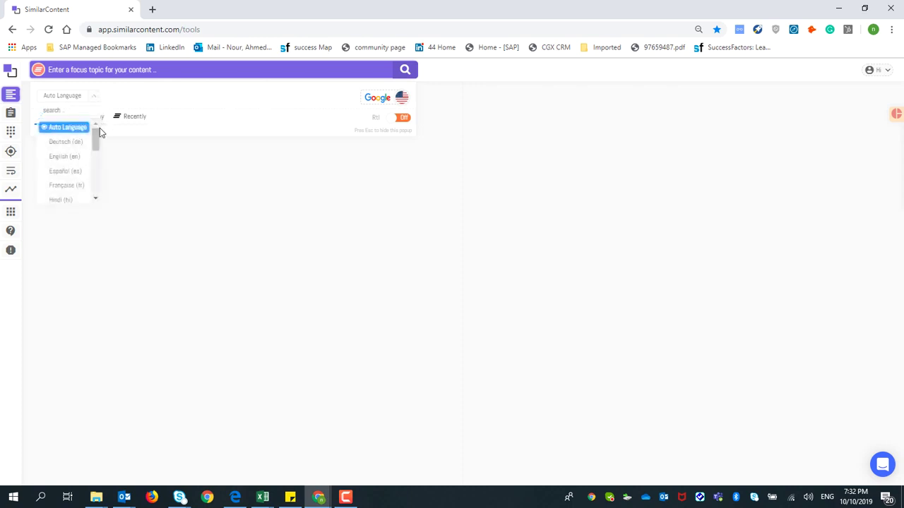
{"action": "mouse_move", "coordinate": [99, 147]}
{"action": "left_mouse_down"}
{"action": "mouse_move", "coordinate": [95, 196]}
{"action": "mouse_move", "coordinate": [96, 138]}
{"action": "left_mouse_up"}
{"action": "left_click", "coordinate": [72, 158]}
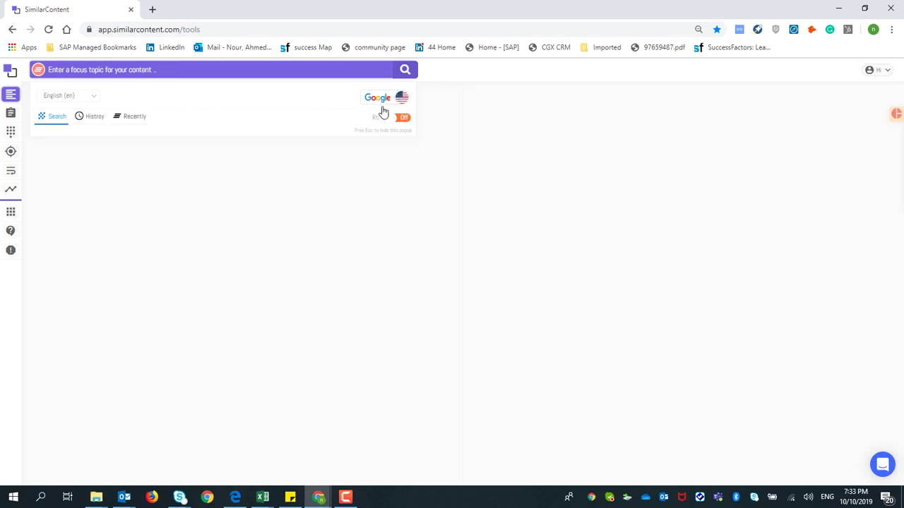
Set the search country to United Kingdom by filtering with 'uni'
{"action": "left_click", "coordinate": [346, 132]}
{"action": "left_click", "coordinate": [360, 115]}
{"action": "type", "text": "uni"}
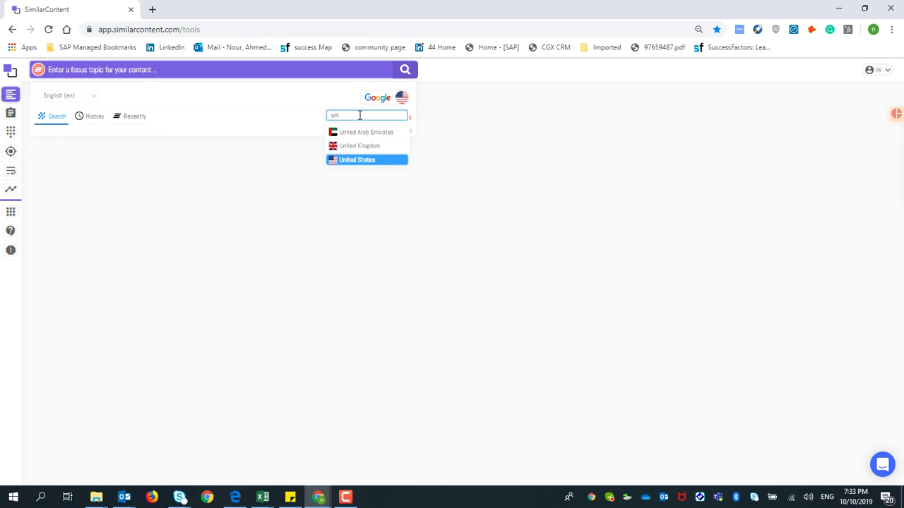
{"action": "left_click", "coordinate": [377, 146]}
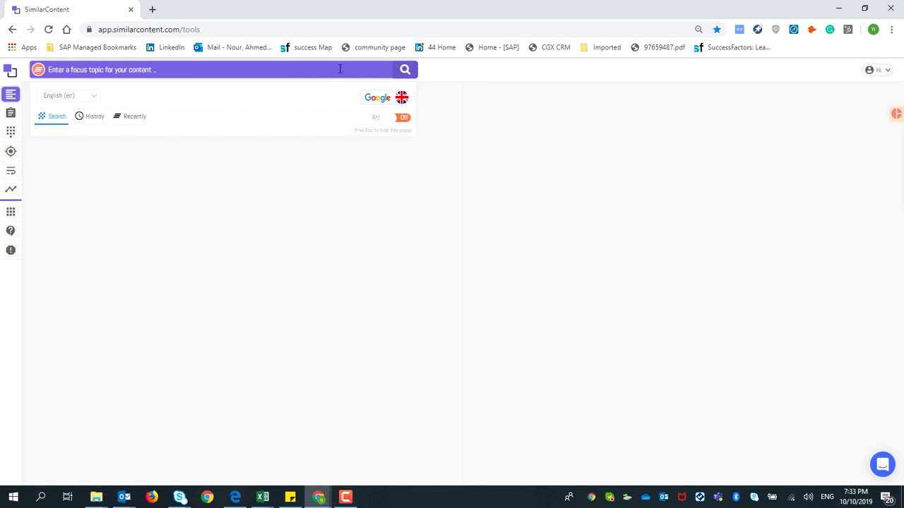
Toggle right-to-left layout on and off, then choose 'seo agency' as the focus topic
{"action": "left_click", "coordinate": [366, 69]}
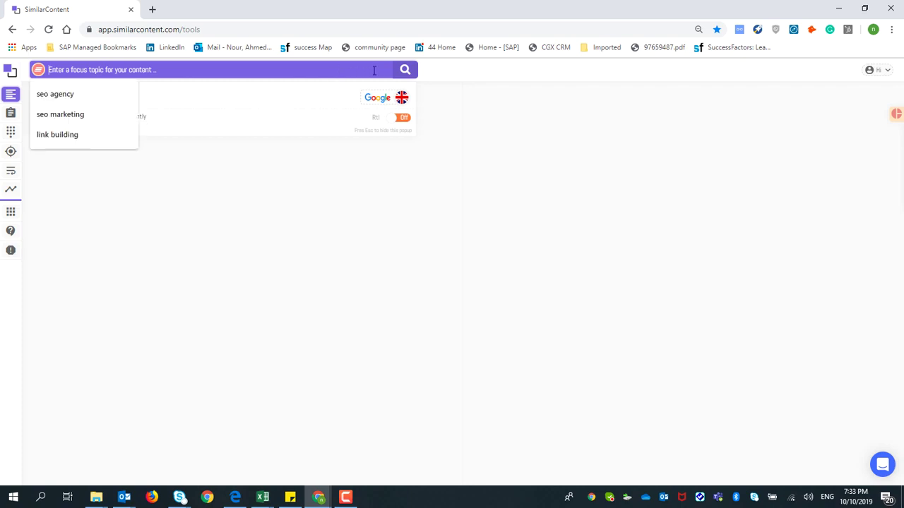
{"action": "left_click", "coordinate": [397, 118]}
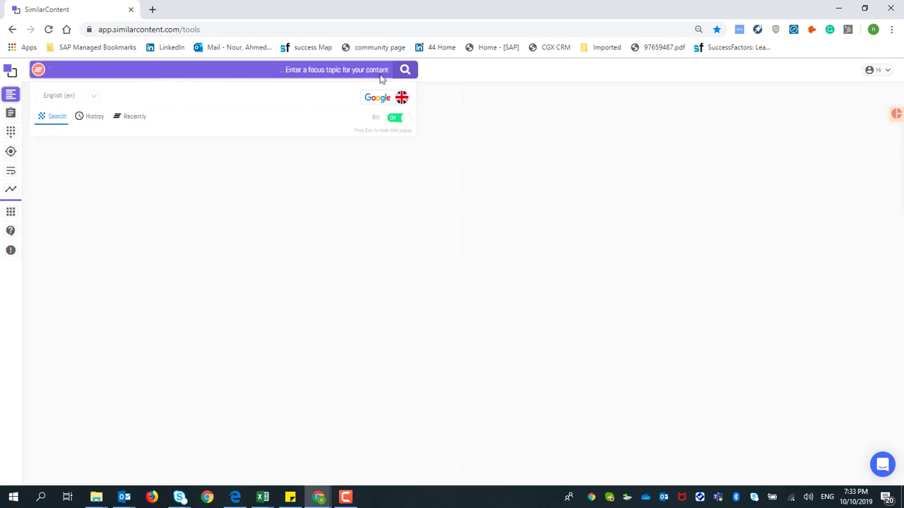
{"action": "left_click", "coordinate": [398, 119]}
{"action": "left_click", "coordinate": [188, 70]}
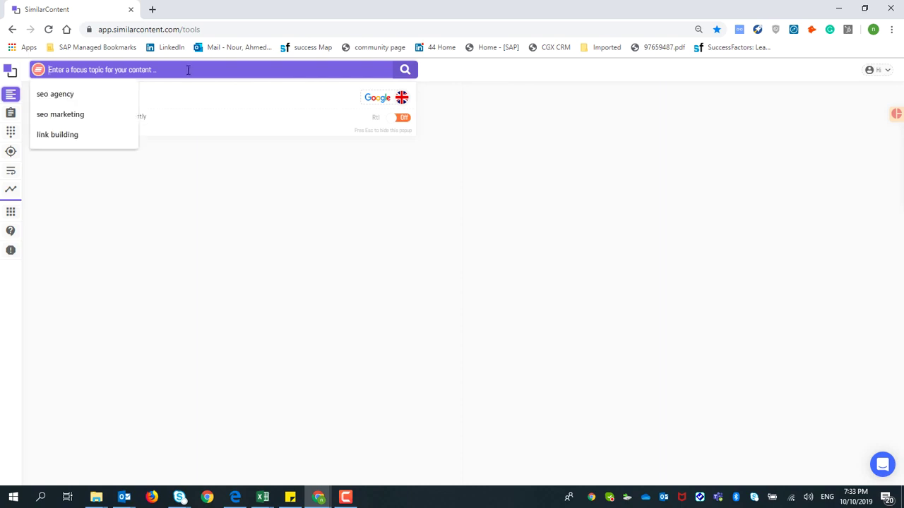
{"action": "left_click", "coordinate": [91, 95]}
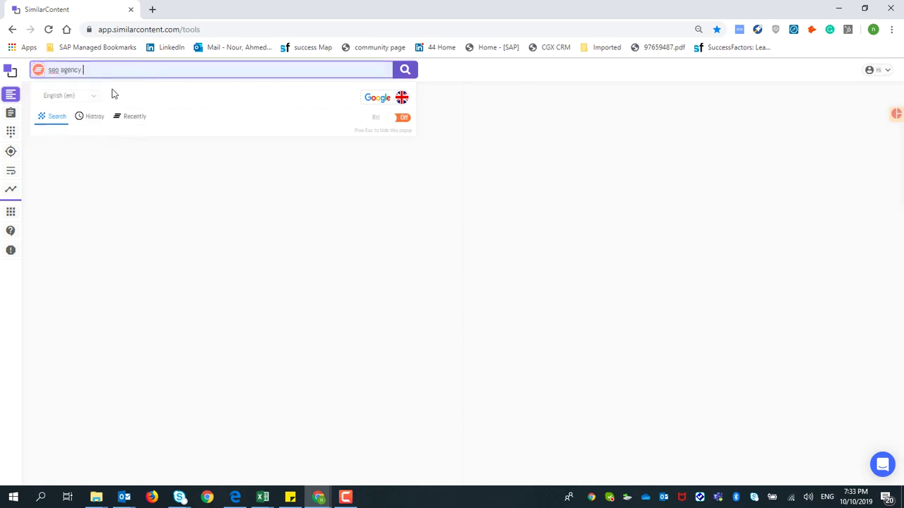
Analyse 'seo agency' for a 58.5 Topic Difficulty and read site scores on the chart
{"action": "left_click", "coordinate": [402, 74]}
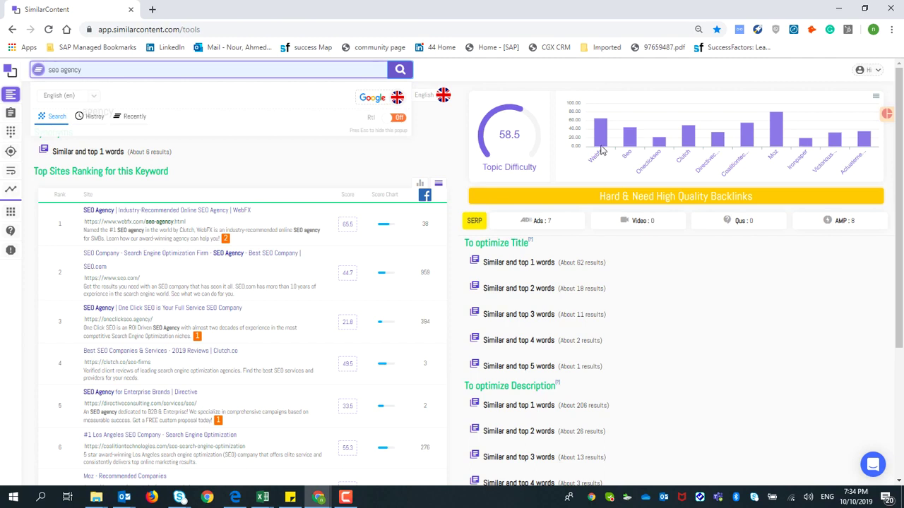
{"action": "mouse_move", "coordinate": [600, 133]}
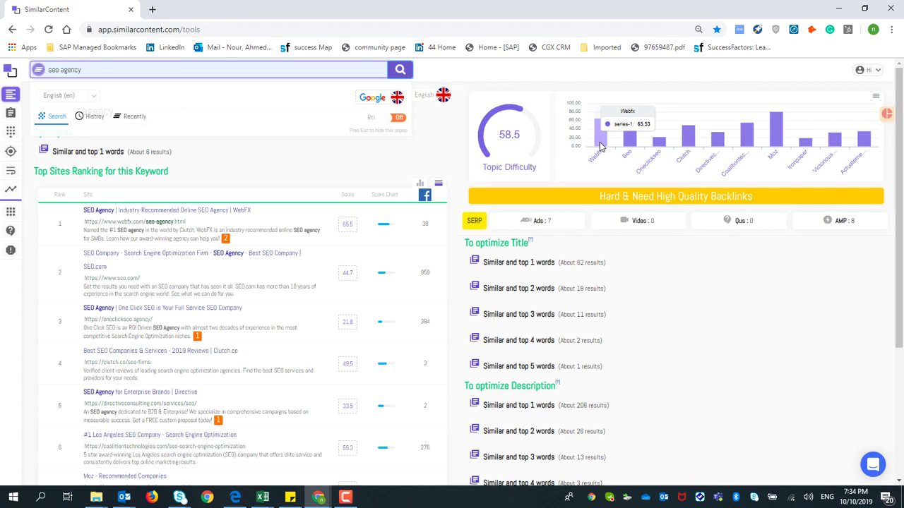
{"action": "mouse_move", "coordinate": [779, 146]}
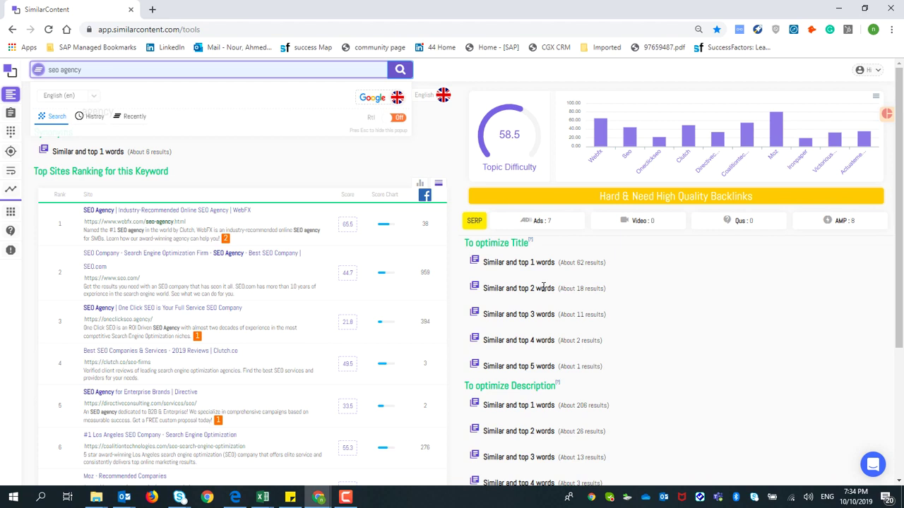
Expand and collapse the title single-word frequency table for seo agency
{"action": "left_click", "coordinate": [475, 262]}
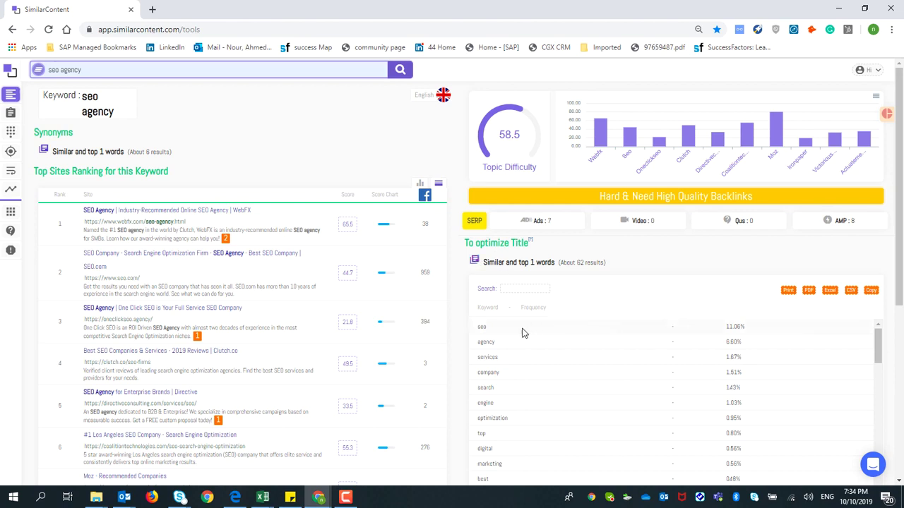
{"action": "scroll", "coordinate": [666, 386], "scroll_direction": "down", "scroll_amount": 2}
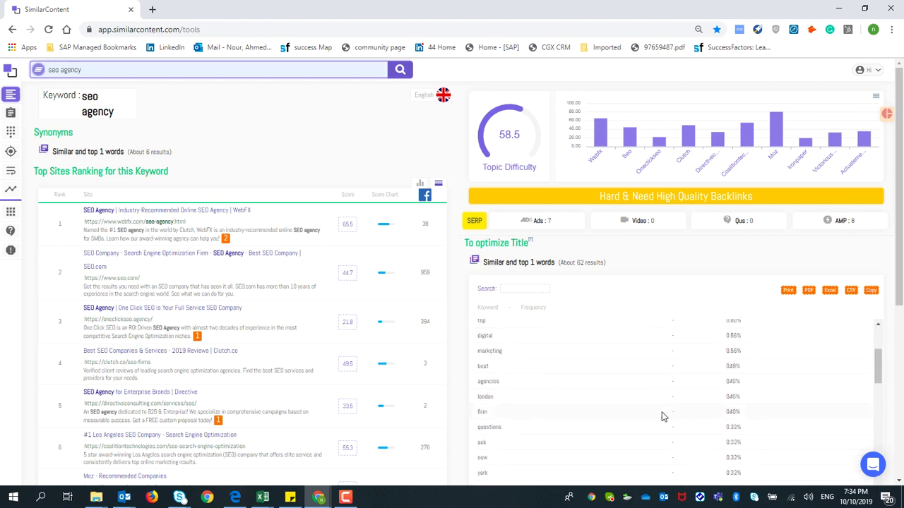
{"action": "left_click", "coordinate": [475, 262]}
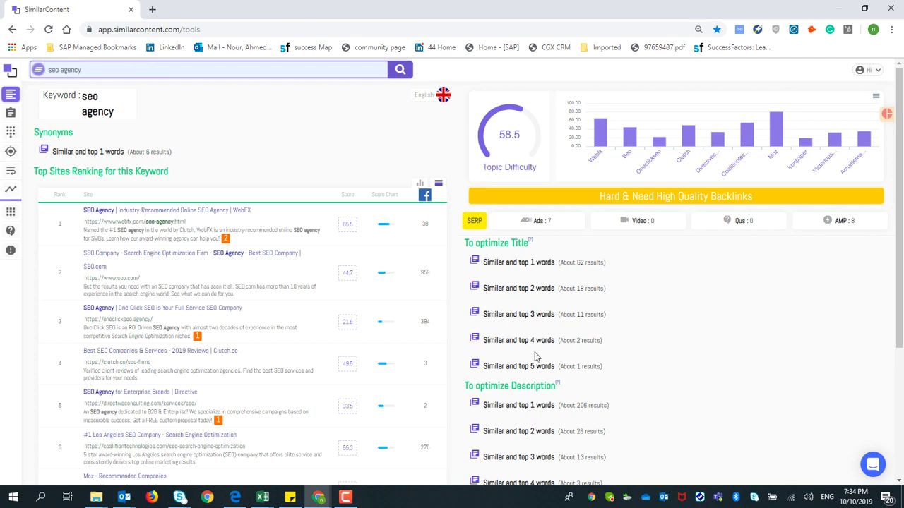
{"action": "scroll", "coordinate": [535, 355], "scroll_direction": "down", "scroll_amount": 2}
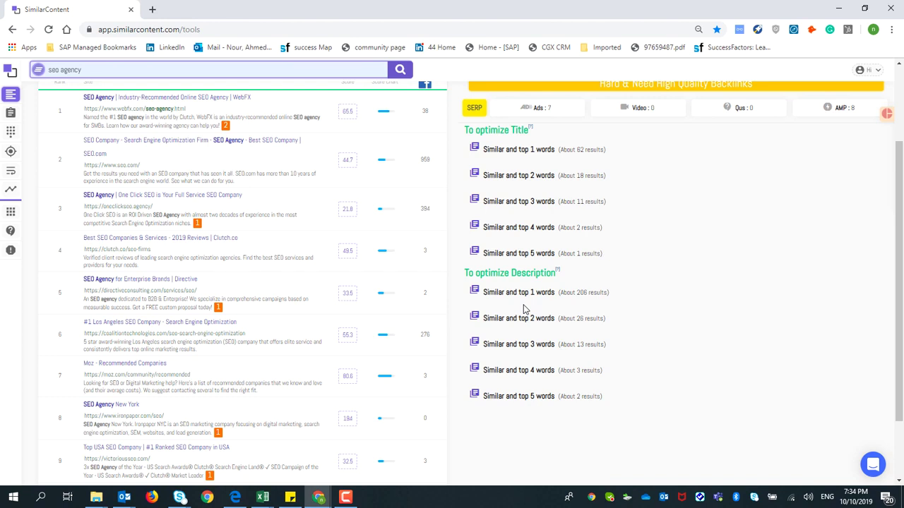
Expand and collapse the description one- and five-word frequency tables, returning to the overview
{"action": "left_click", "coordinate": [475, 293]}
{"action": "left_click", "coordinate": [475, 394]}
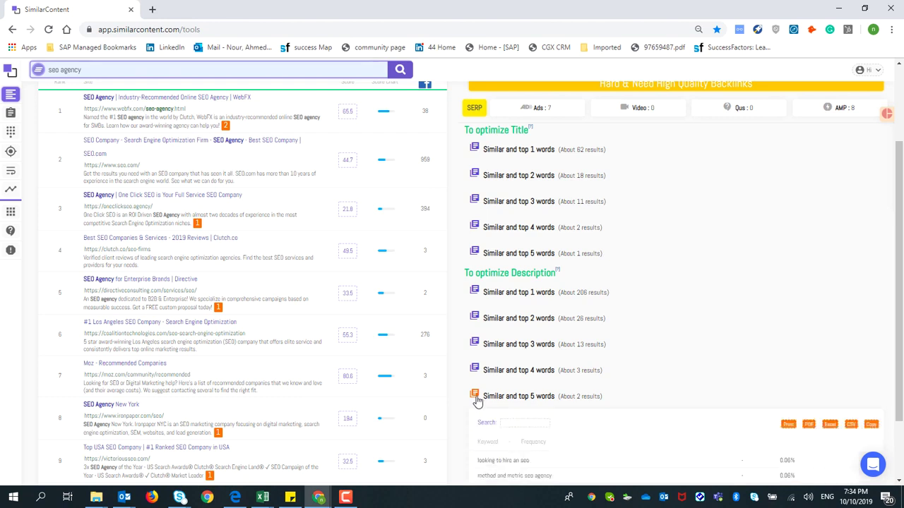
{"action": "left_click", "coordinate": [474, 292]}
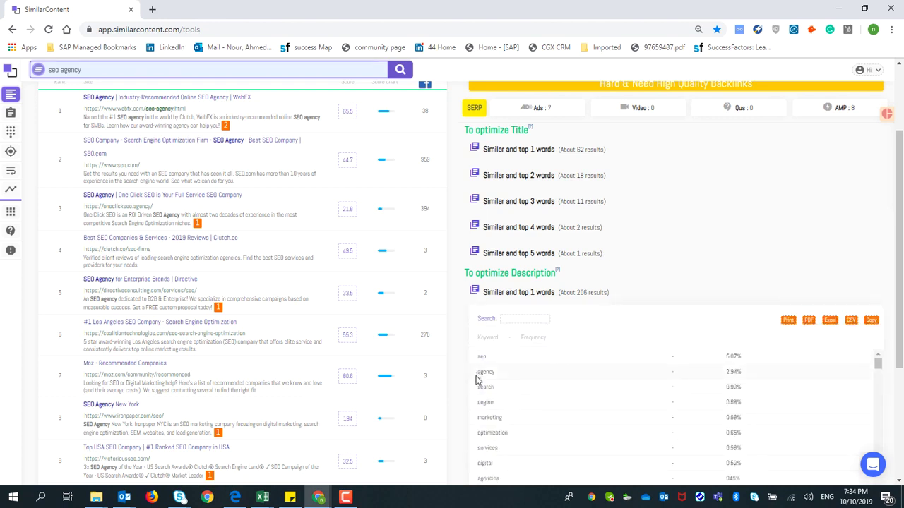
{"action": "left_click", "coordinate": [474, 293]}
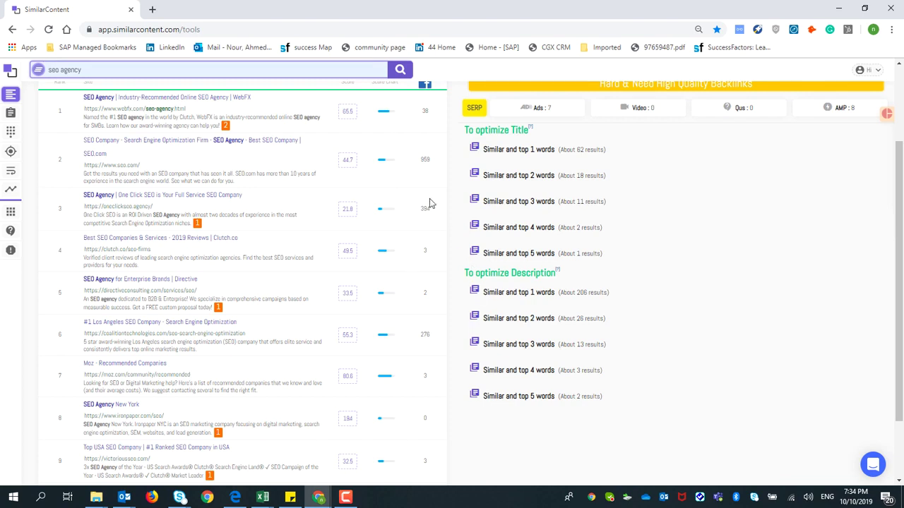
{"action": "scroll", "coordinate": [371, 205], "scroll_direction": "up", "scroll_amount": 1}
{"action": "scroll", "coordinate": [371, 204], "scroll_direction": "up", "scroll_amount": 1}
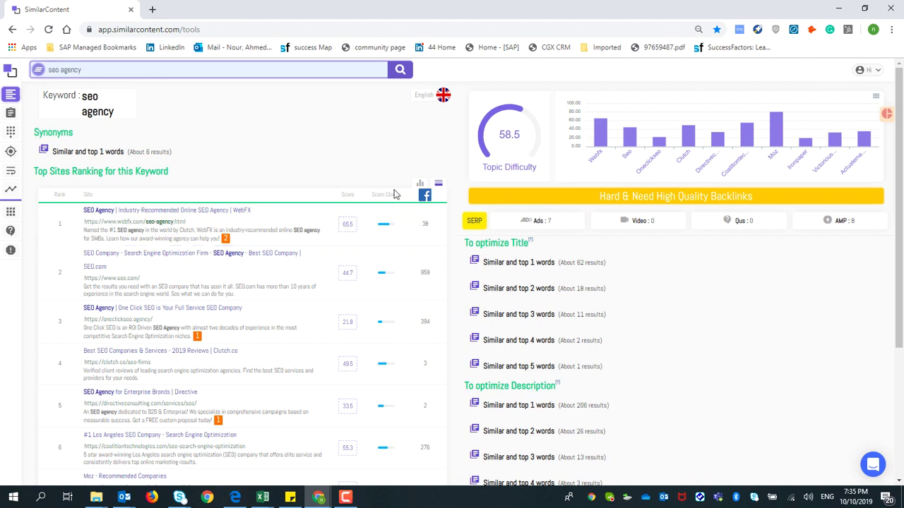
Show top sites as a compact table and expand the single-word synonyms: seo's, seo agencies, seo, agency, agencies
{"action": "left_click", "coordinate": [418, 184]}
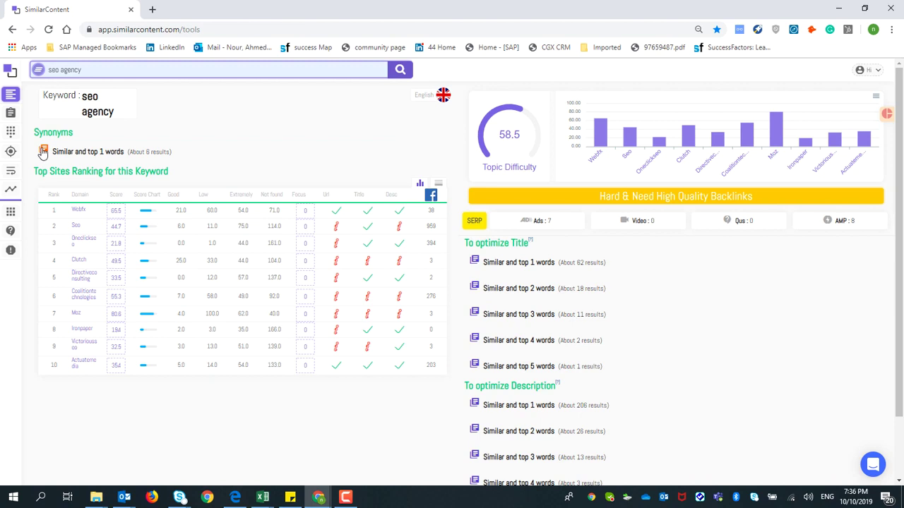
{"action": "left_click_drag", "start_coordinate": [87, 101], "coordinate": [118, 121]}
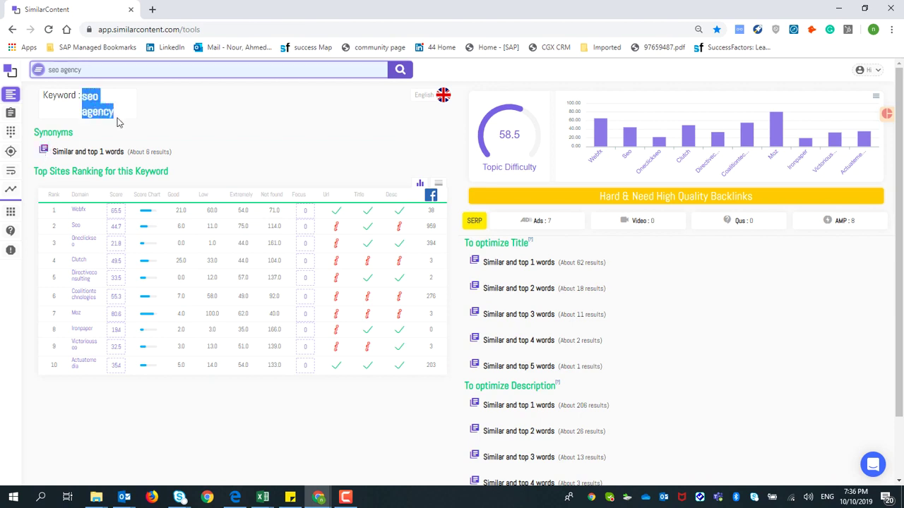
{"action": "left_click", "coordinate": [44, 152]}
{"action": "left_click_drag", "start_coordinate": [113, 115], "coordinate": [82, 111]}
{"action": "left_click", "coordinate": [97, 104]}
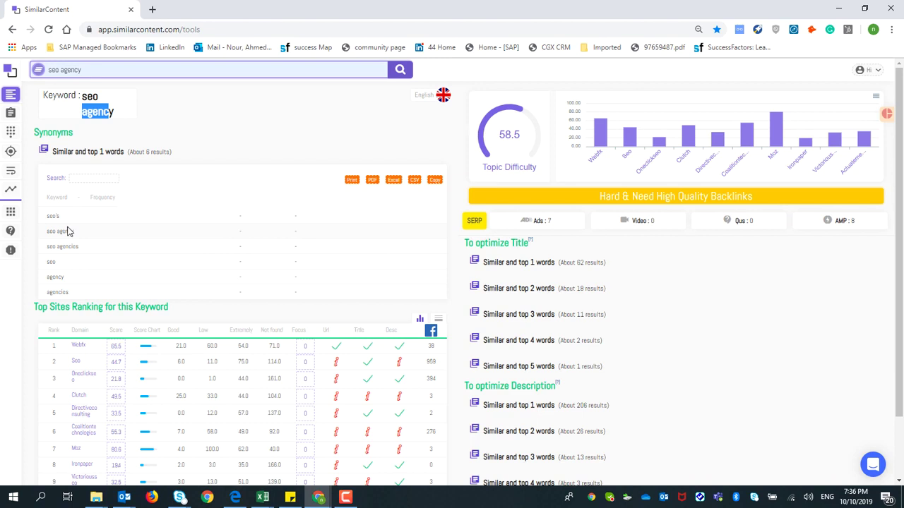
{"action": "left_click", "coordinate": [420, 97]}
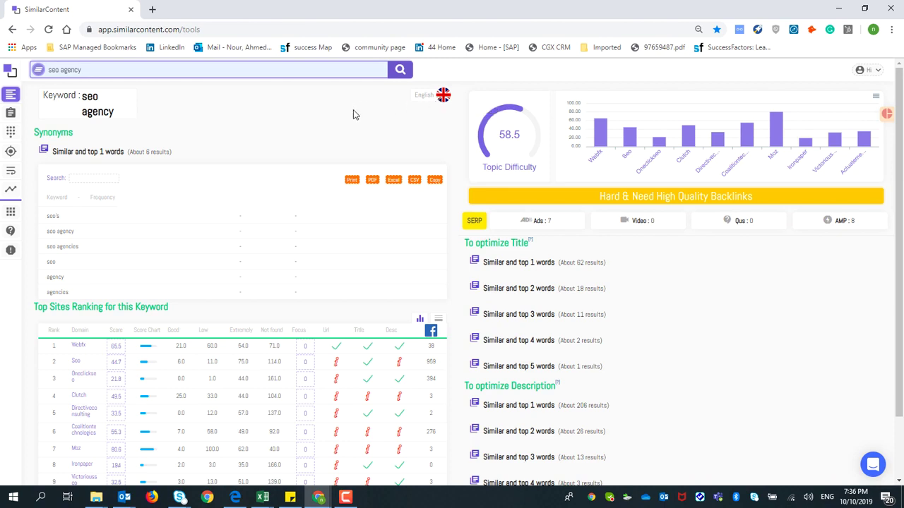
{"action": "left_click", "coordinate": [278, 71]}
Set the search language to Français (fr)
{"action": "left_click", "coordinate": [86, 97]}
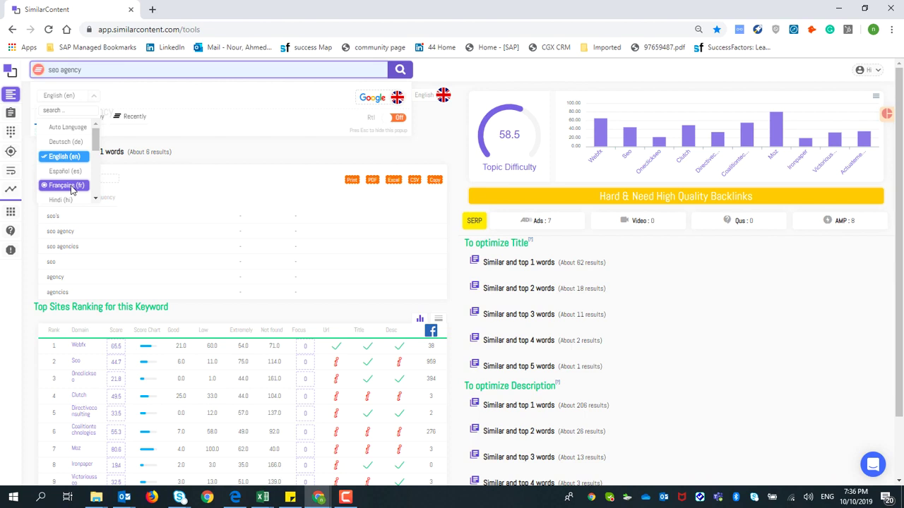
{"action": "left_click", "coordinate": [71, 189]}
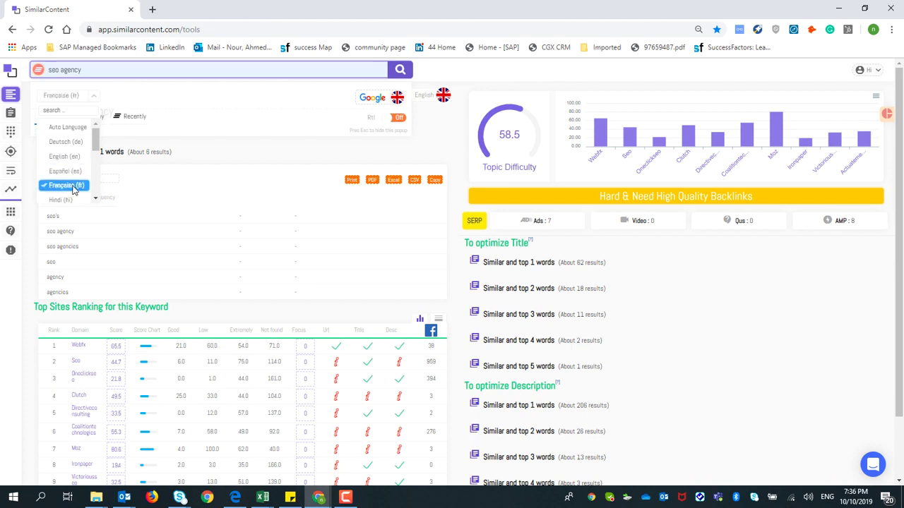
{"action": "double_click", "coordinate": [382, 97]}
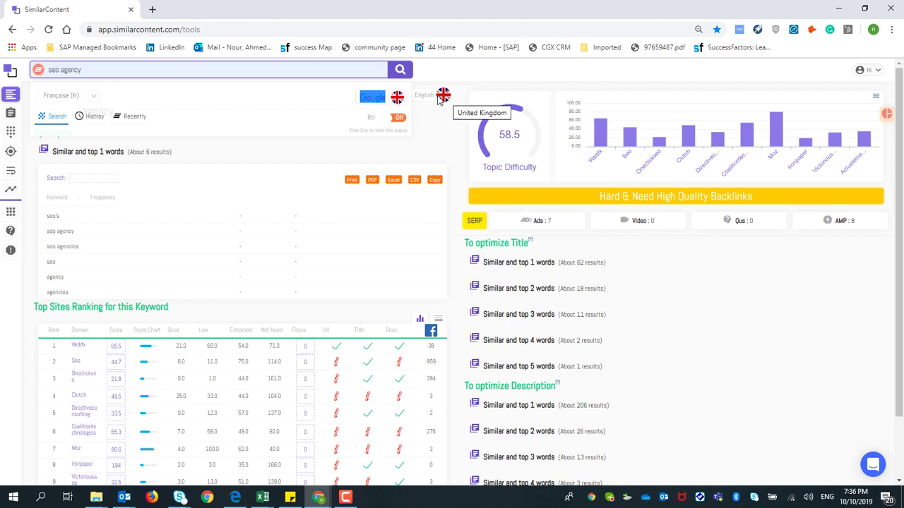
Set the country to France and rerun seo agency, getting Topic Difficulty 48.7
{"action": "left_click", "coordinate": [397, 98]}
{"action": "type", "text": "uni"}
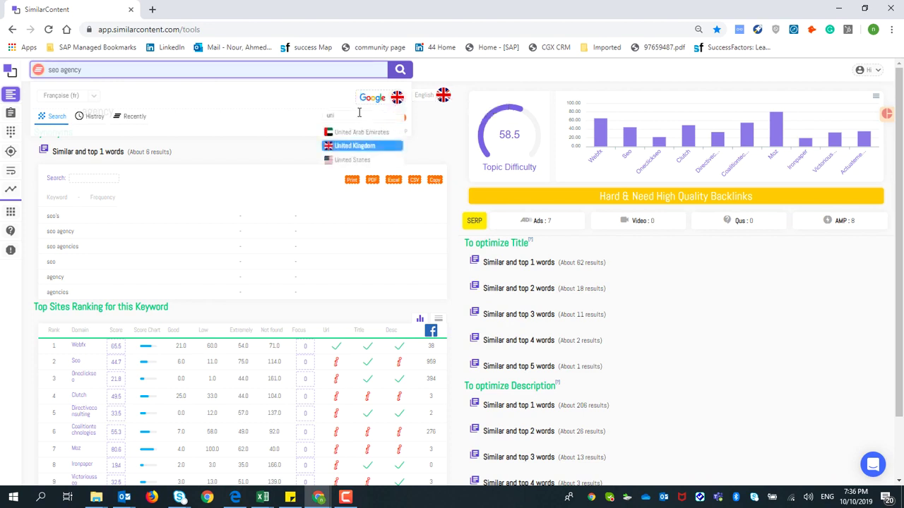
{"action": "double_click", "coordinate": [356, 115]}
{"action": "type", "text": "fra"}
{"action": "left_click", "coordinate": [363, 131]}
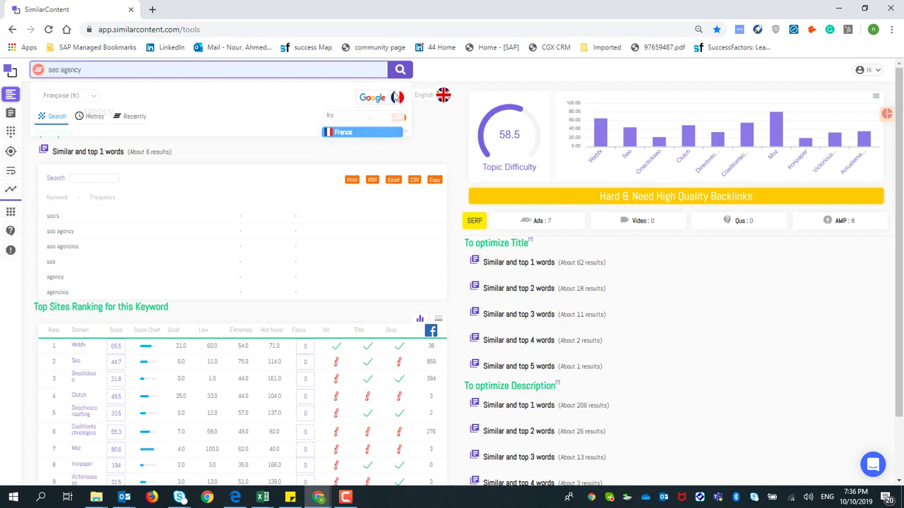
{"action": "left_click", "coordinate": [405, 71]}
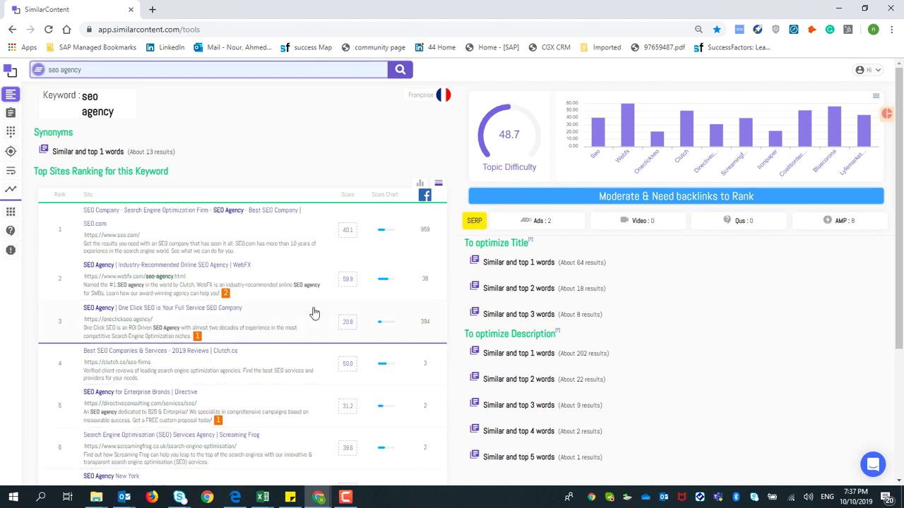
Expand and collapse the French synonyms list, then highlight the keyword seo agency
{"action": "left_click", "coordinate": [44, 150]}
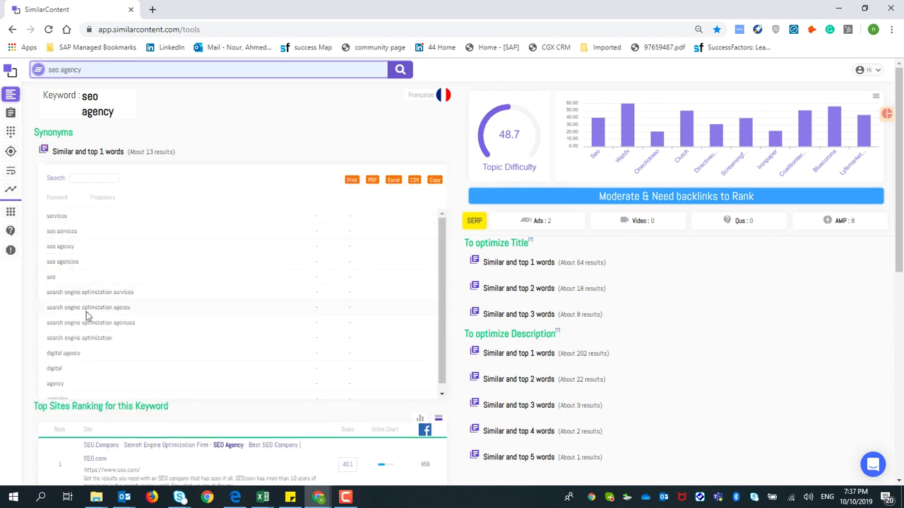
{"action": "left_click", "coordinate": [44, 152]}
{"action": "left_click_drag", "start_coordinate": [84, 93], "coordinate": [120, 119]}
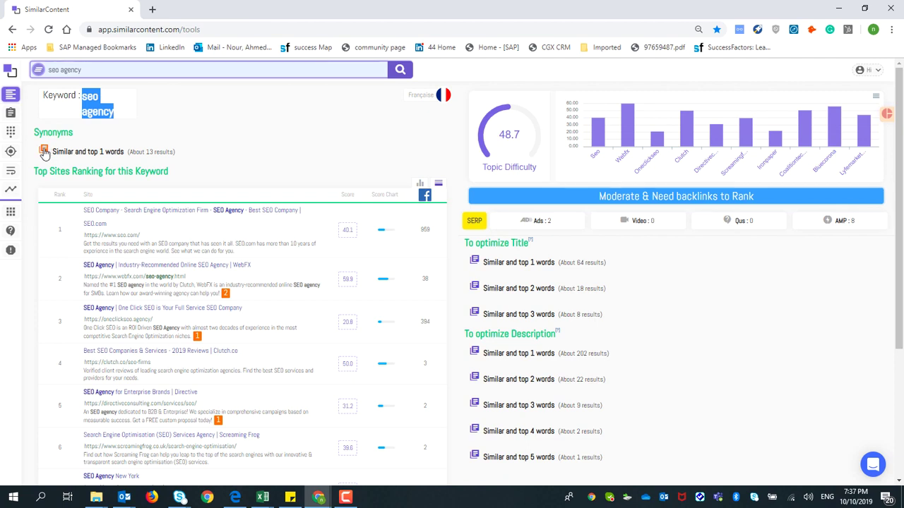
Replace the query with 'link building' and analyse it, scoring 71
{"action": "left_click", "coordinate": [86, 70]}
{"action": "triple_click", "coordinate": [88, 70]}
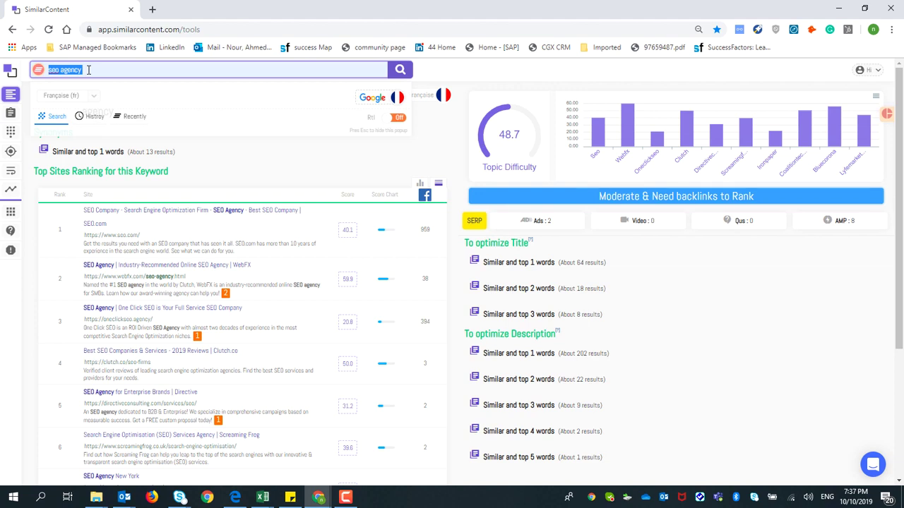
{"action": "type", "text": "li"}
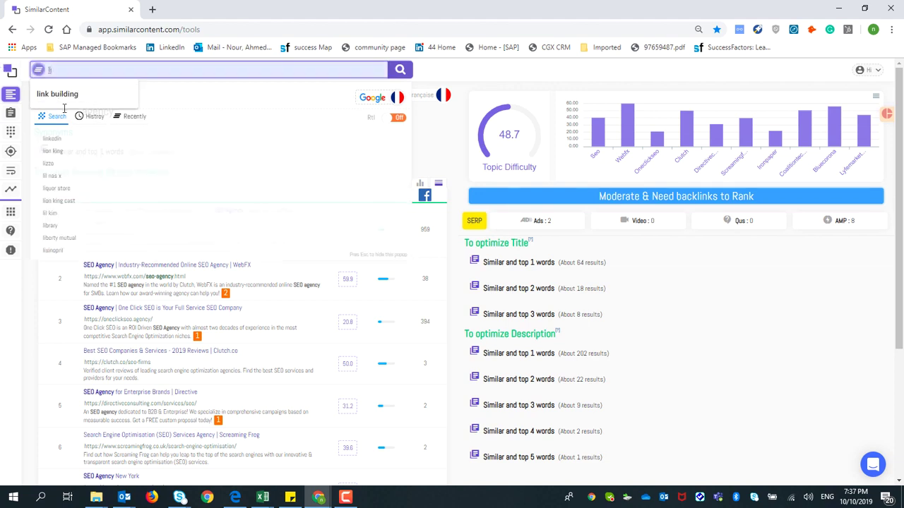
{"action": "left_click", "coordinate": [63, 93]}
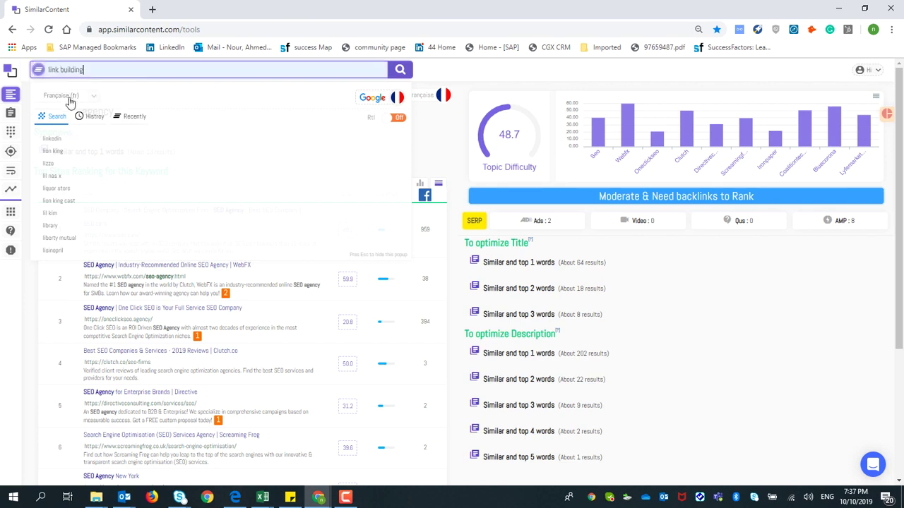
{"action": "left_click", "coordinate": [399, 70]}
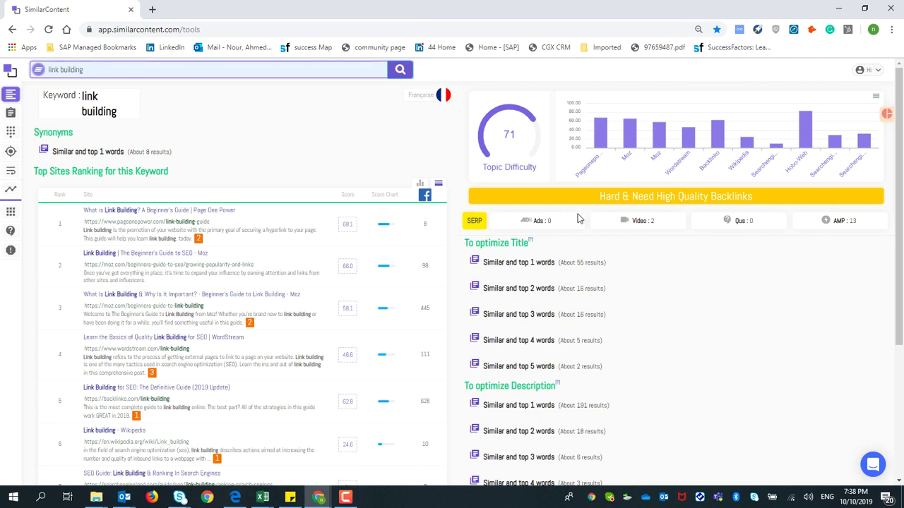
Rerun link building with English (en) and United States, scoring Topic Difficulty 74.5
{"action": "left_click", "coordinate": [180, 73]}
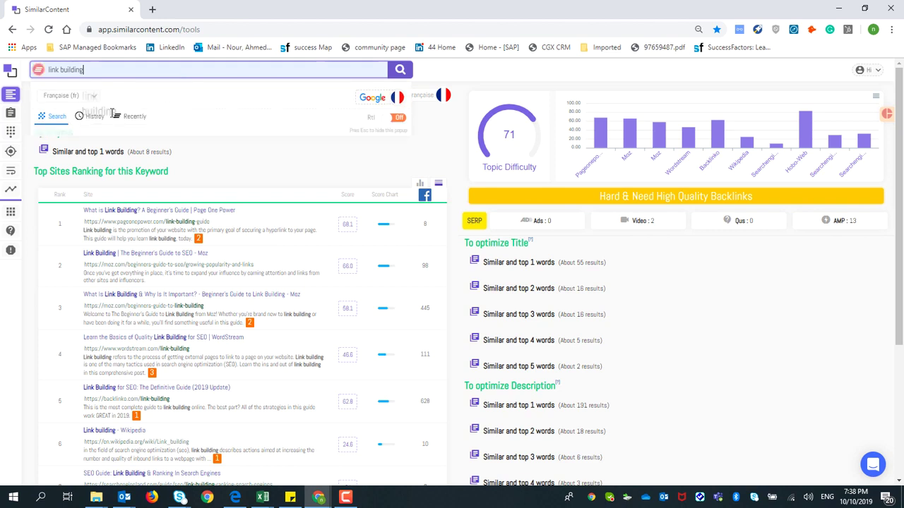
{"action": "left_click", "coordinate": [95, 98]}
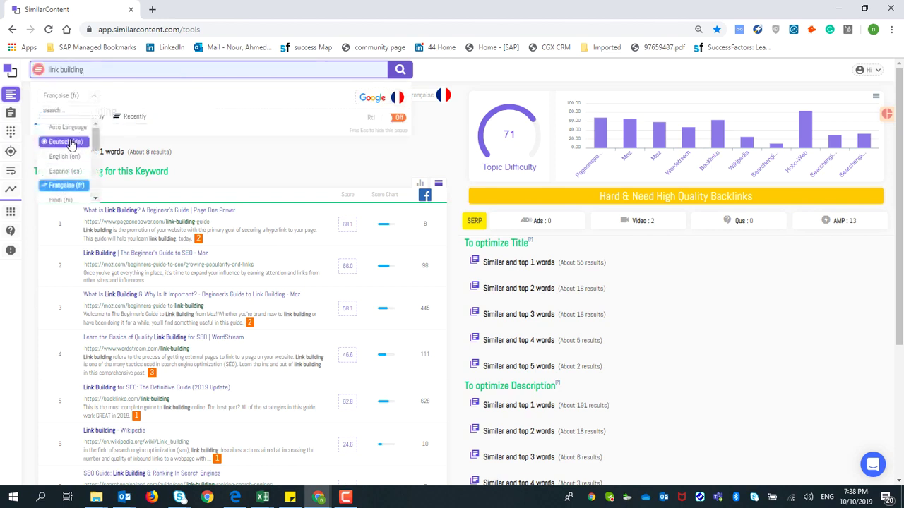
{"action": "left_click", "coordinate": [74, 165]}
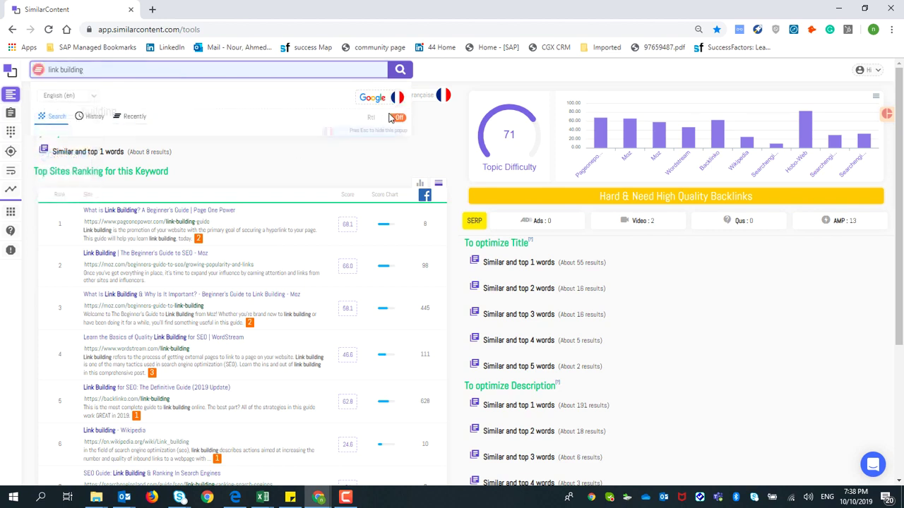
{"action": "double_click", "coordinate": [339, 118]}
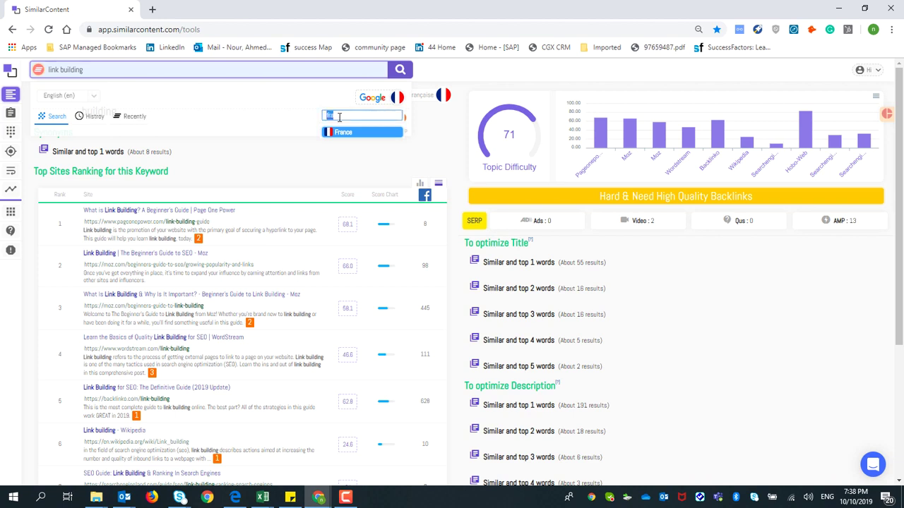
{"action": "type", "text": "un"}
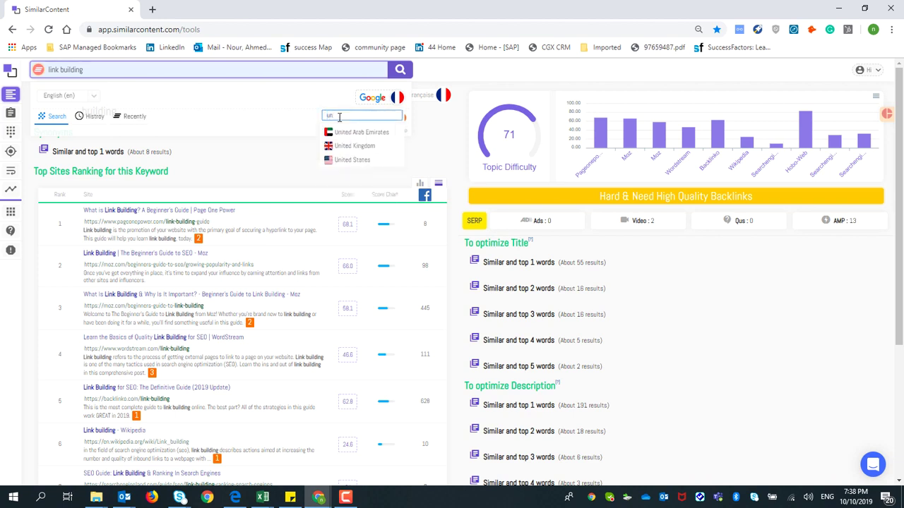
{"action": "left_click", "coordinate": [353, 160]}
{"action": "left_click", "coordinate": [402, 73]}
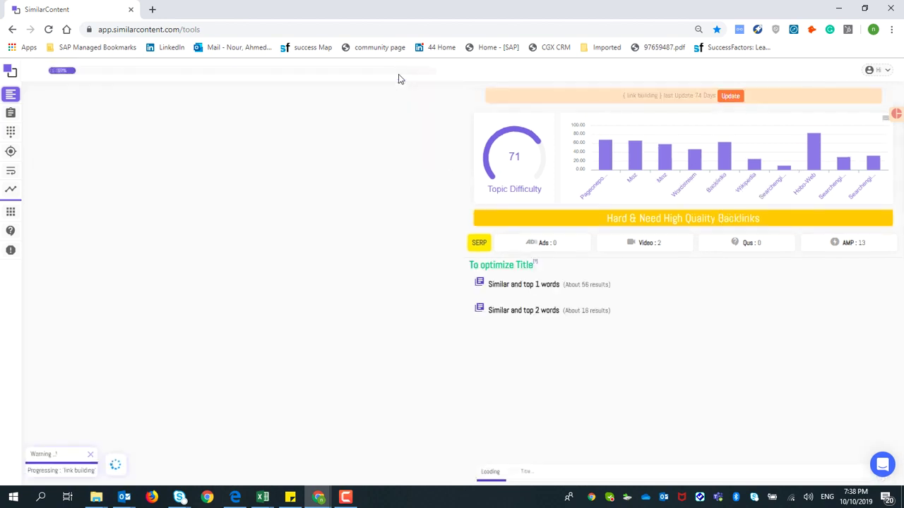